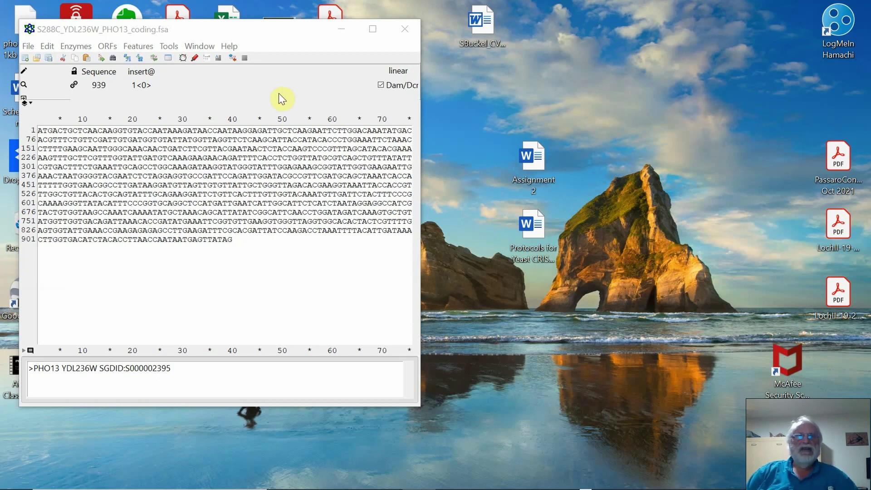
Step: Translate PHO13 into 3-letter amino acids, with line numbers at both ends and DNA above
mouse_move(249, 33)
left_mouse_down()
mouse_move(259, 31)
mouse_move(248, 24)
left_mouse_up()
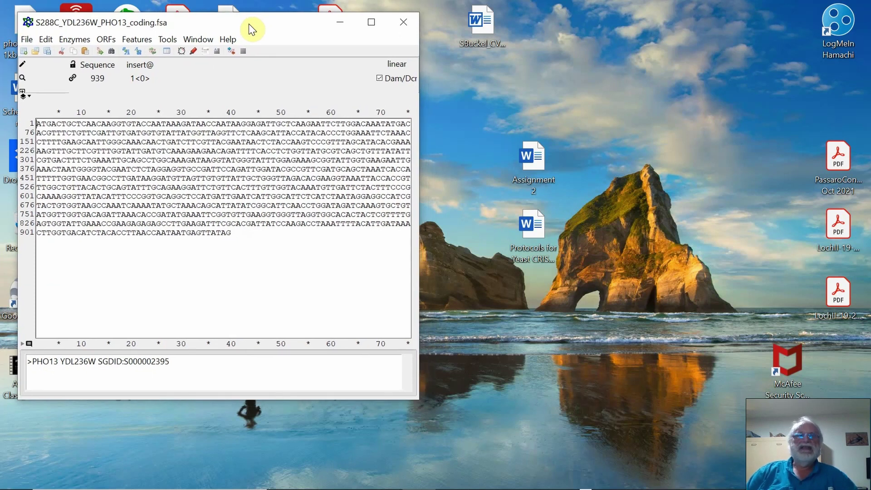
left_click(282, 295)
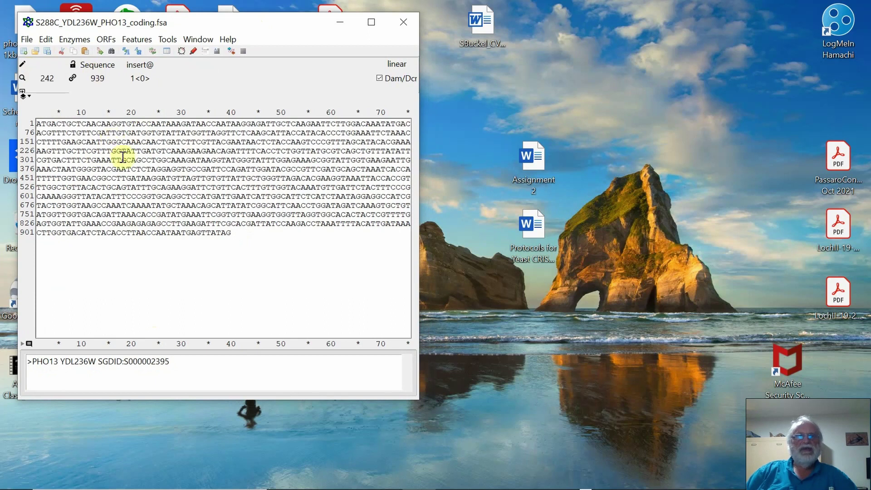
left_click(107, 40)
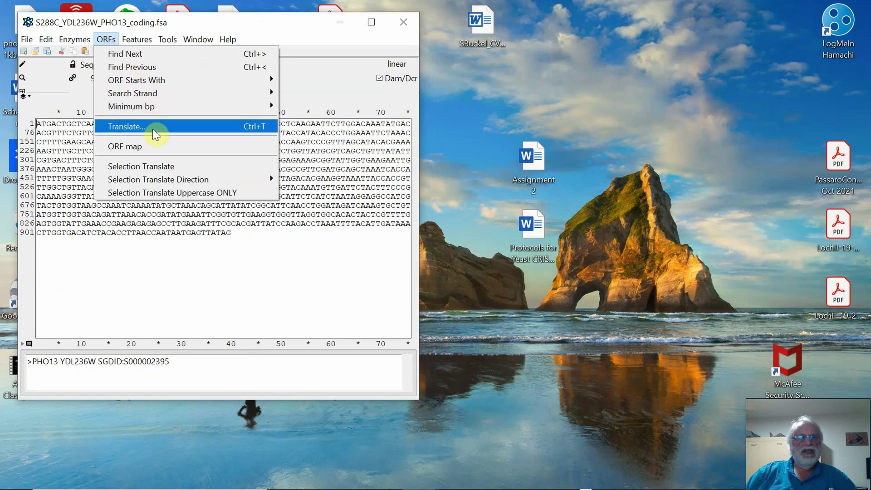
left_click(132, 127)
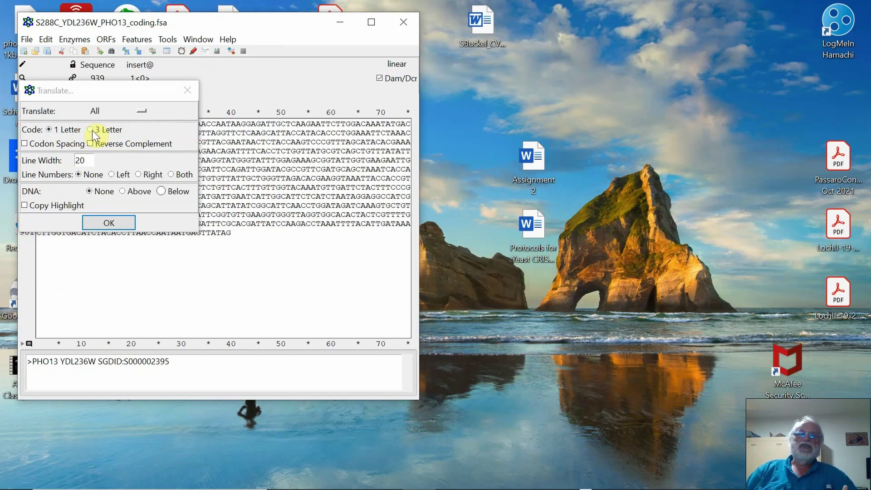
left_click(91, 130)
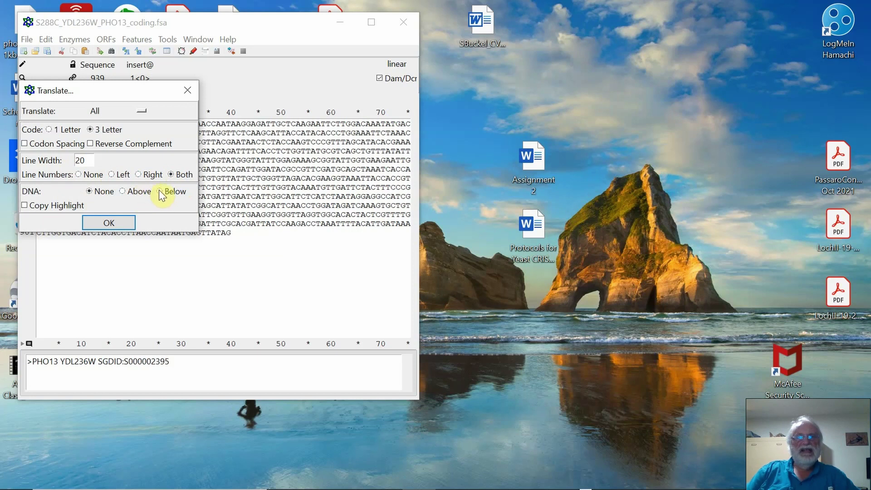
left_click(123, 191)
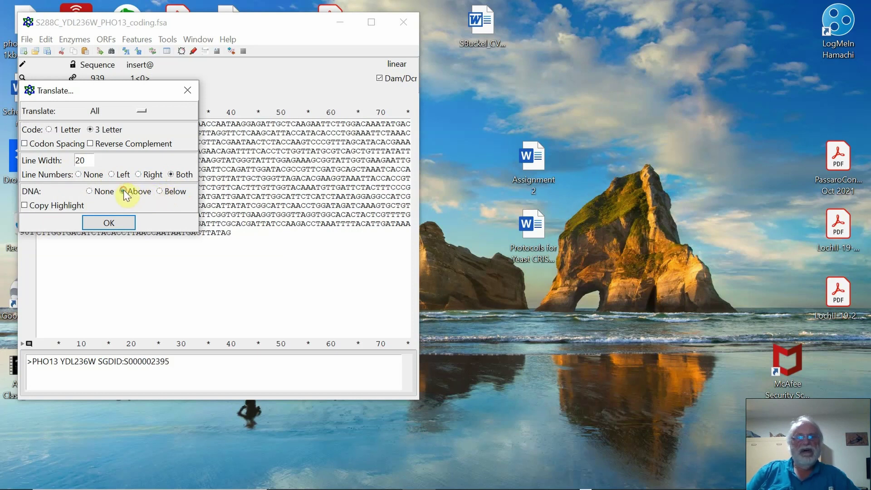
left_click(118, 223)
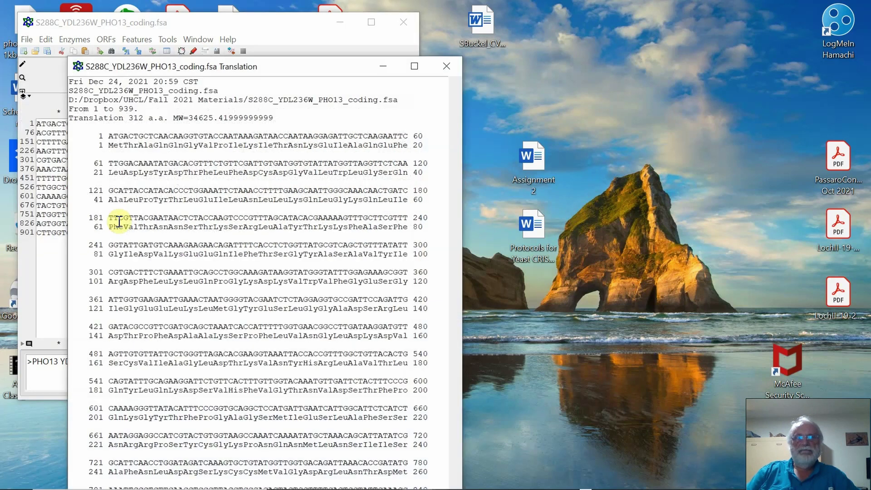
Step: Reposition the Translation window and drag-select all its text, from line 1 through base 939
left_click_drag(237, 60, 467, 21)
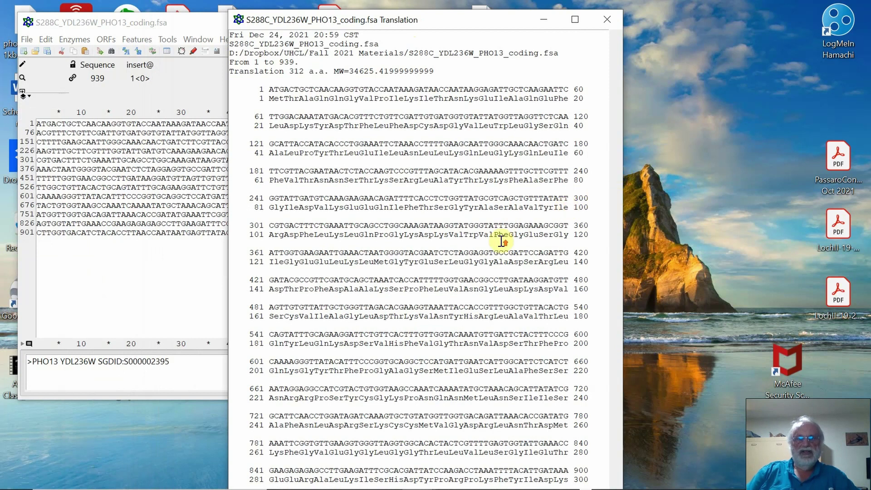
left_click_drag(455, 23, 470, 136)
left_click_drag(464, 106, 460, 54)
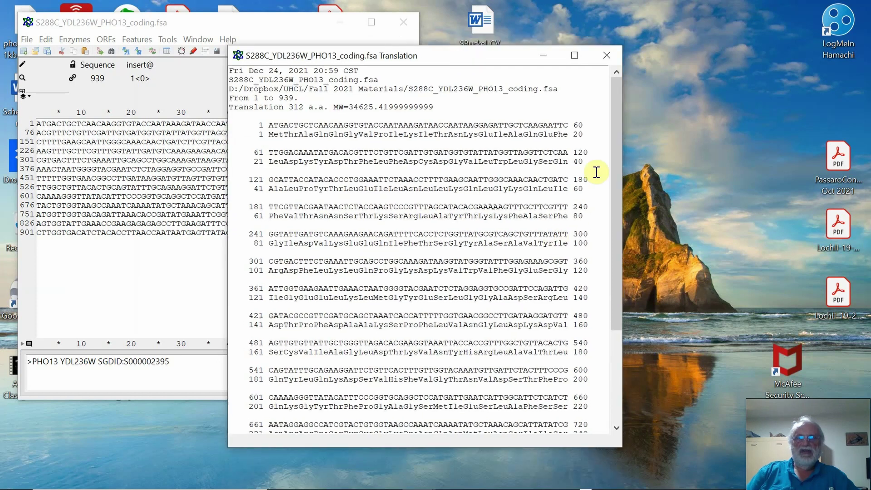
left_click_drag(618, 169, 619, 136)
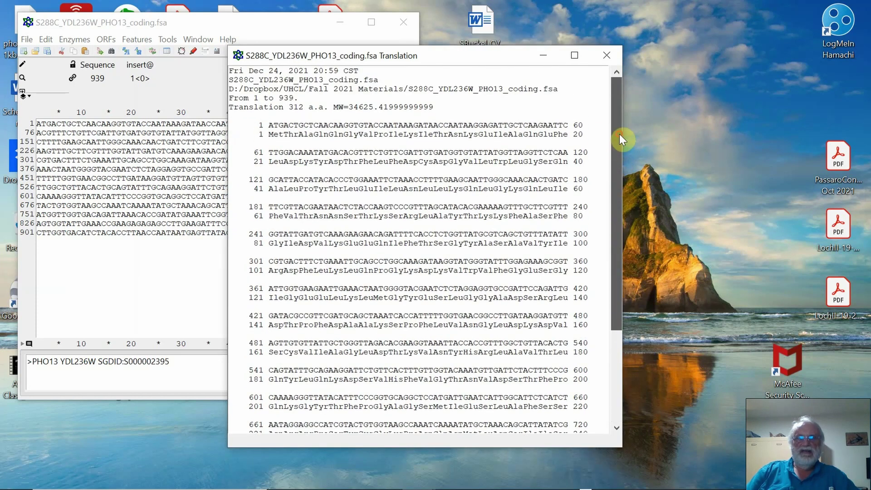
left_click(336, 134)
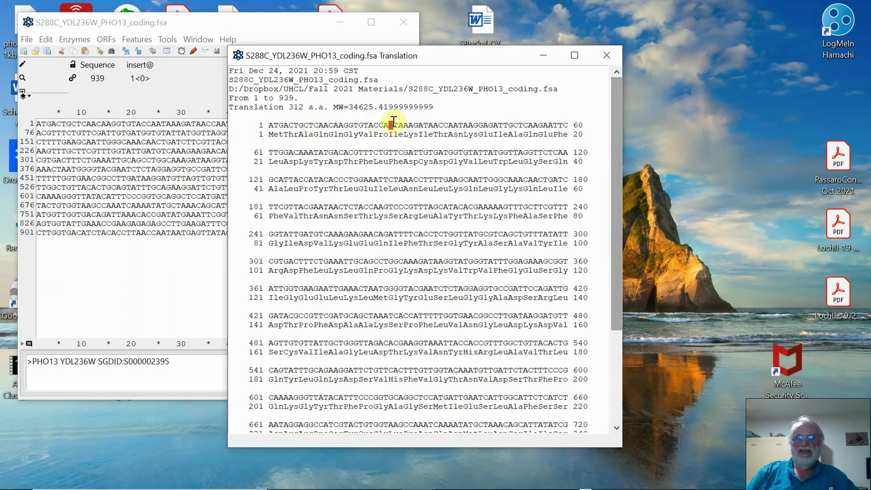
left_click(451, 125)
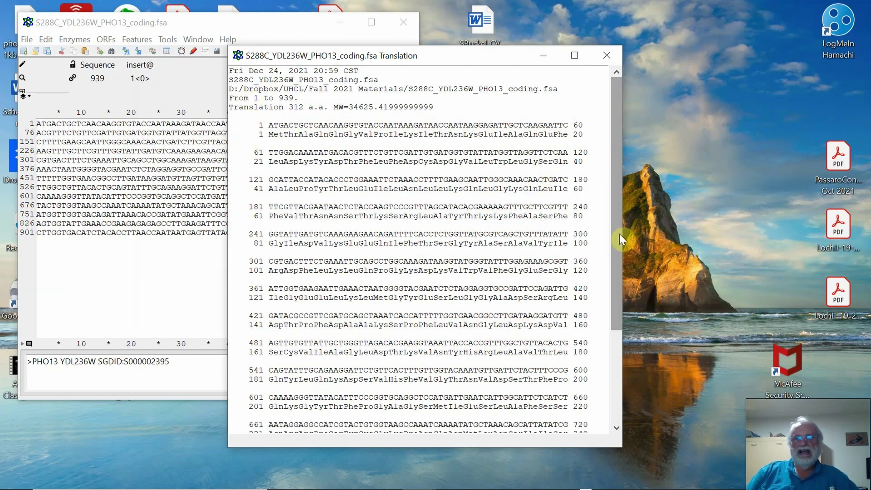
left_click_drag(616, 232, 632, 215)
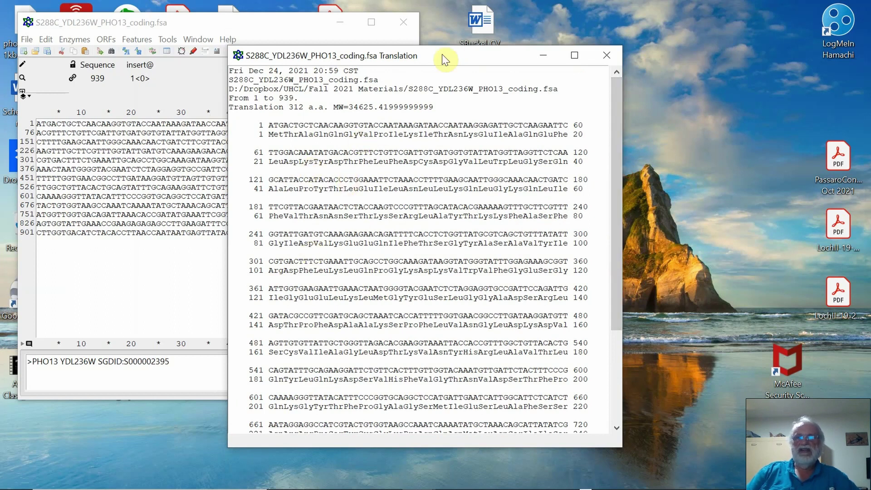
left_click_drag(442, 58, 550, 20)
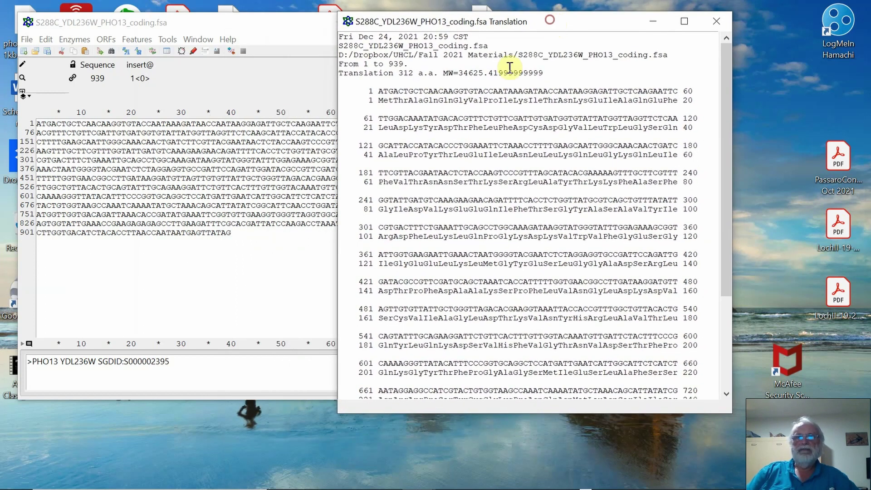
left_click_drag(340, 92, 605, 383)
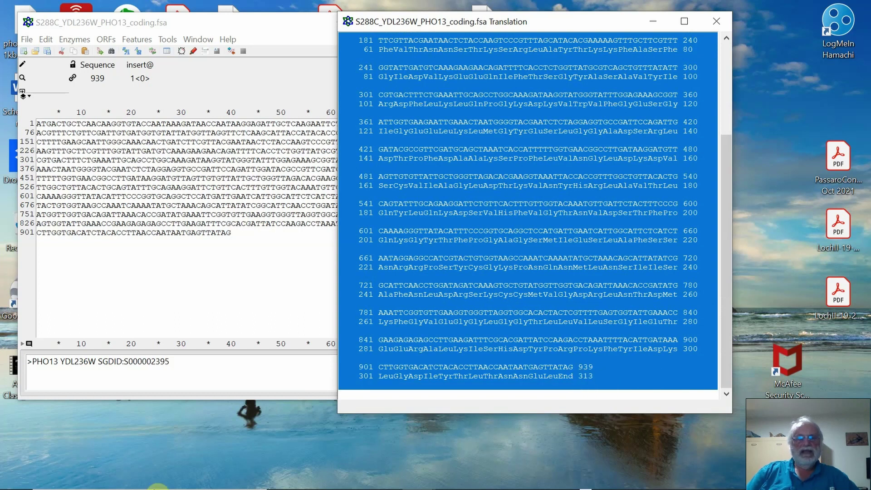
Step: Launch Word from the Start menu and move the blank Document1 window into view
left_click(16, 476)
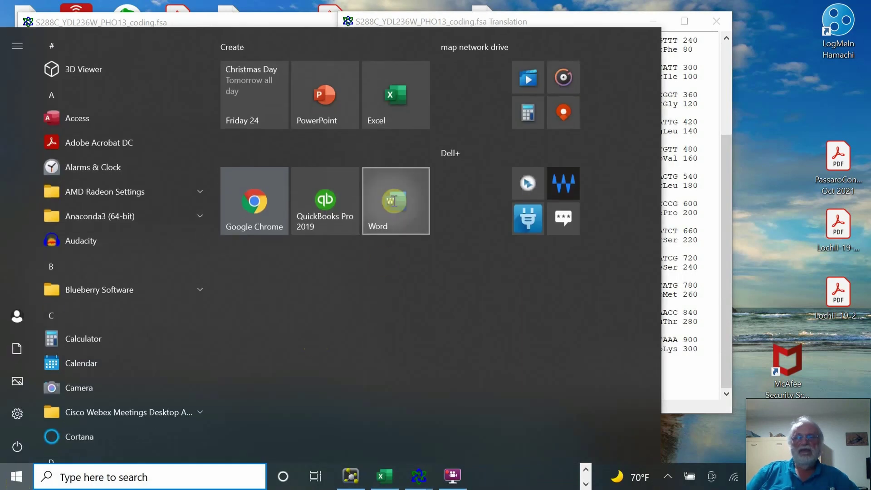
left_click(391, 219)
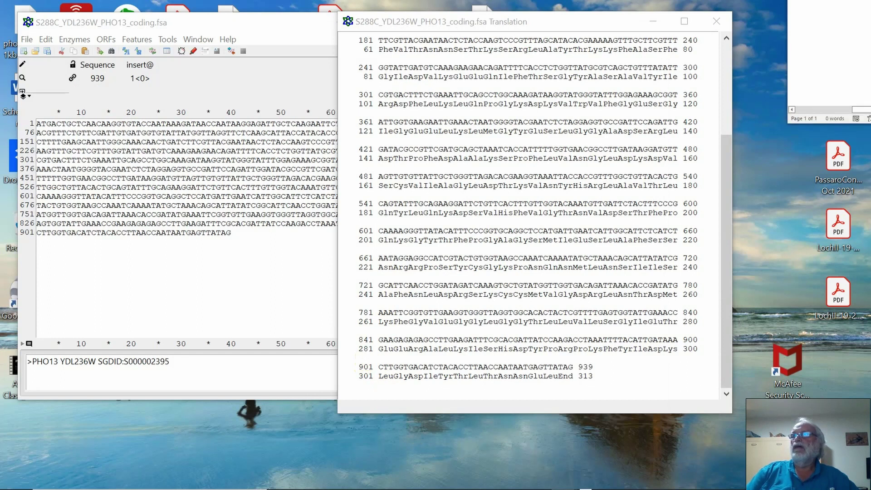
left_click_drag(301, 127, 533, 56)
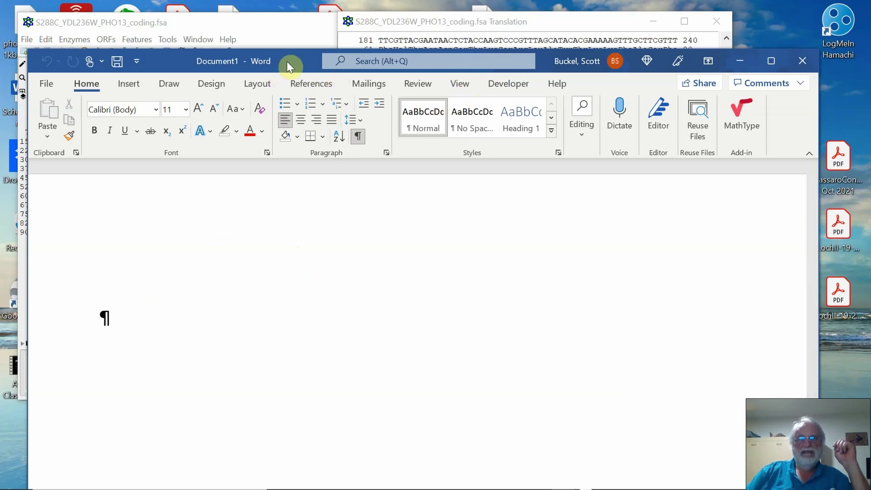
Step: Paste the ApE translation into the empty Word Document1 and scroll back to the top
left_click_drag(290, 62, 288, 86)
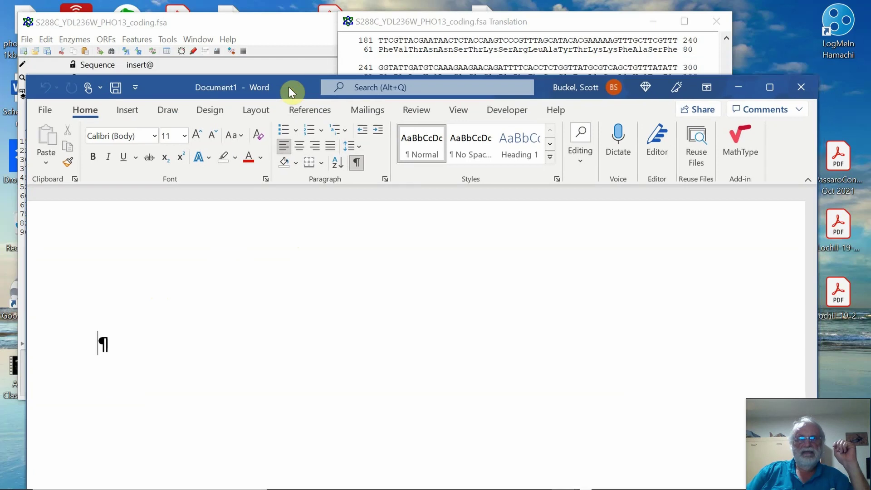
left_click(466, 23)
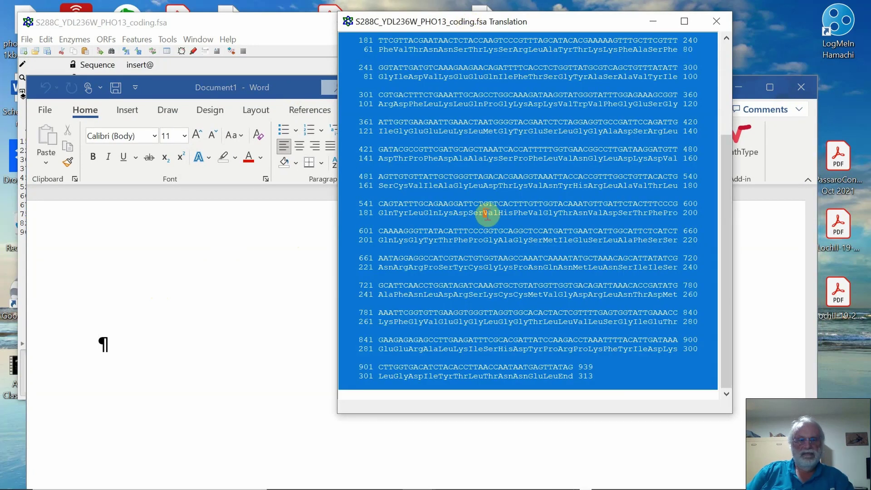
left_click(147, 360)
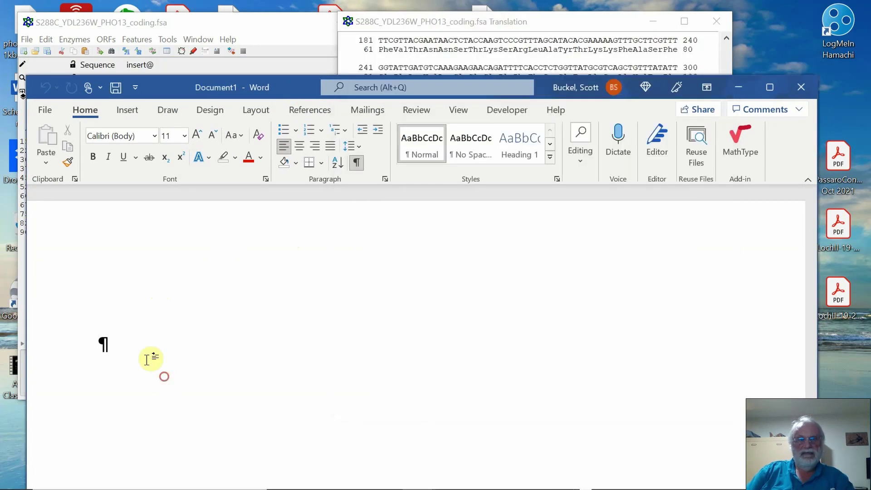
left_click(104, 345)
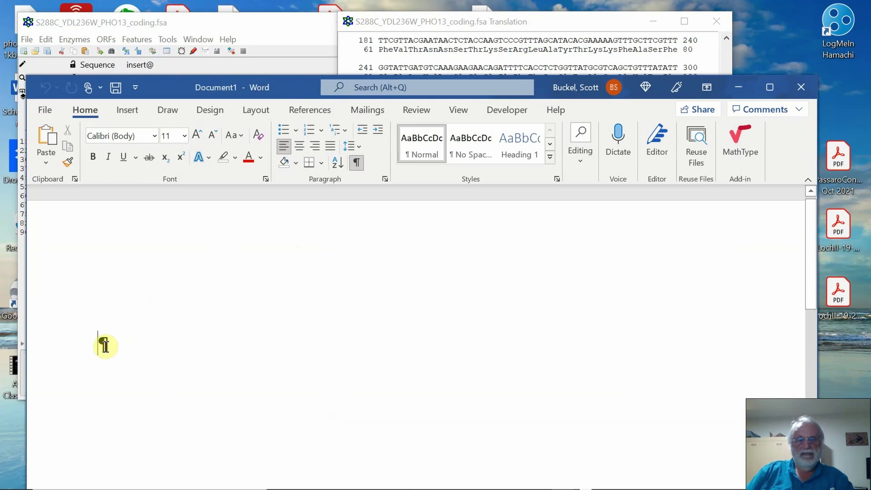
key("ctrl+v")
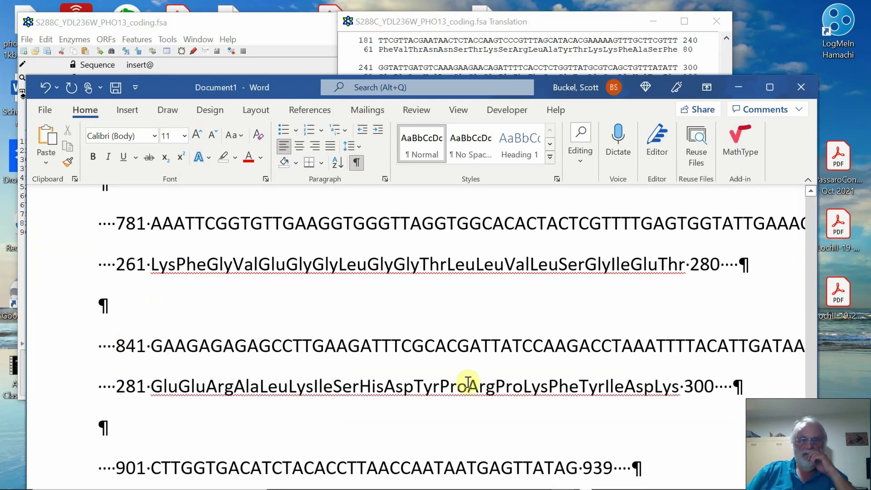
scroll(599, 402, "up", 20)
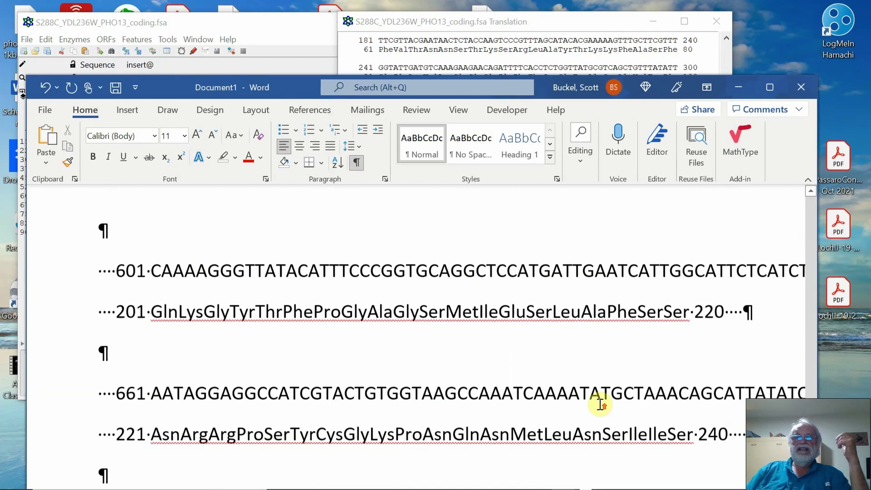
scroll(600, 402, "up", 15)
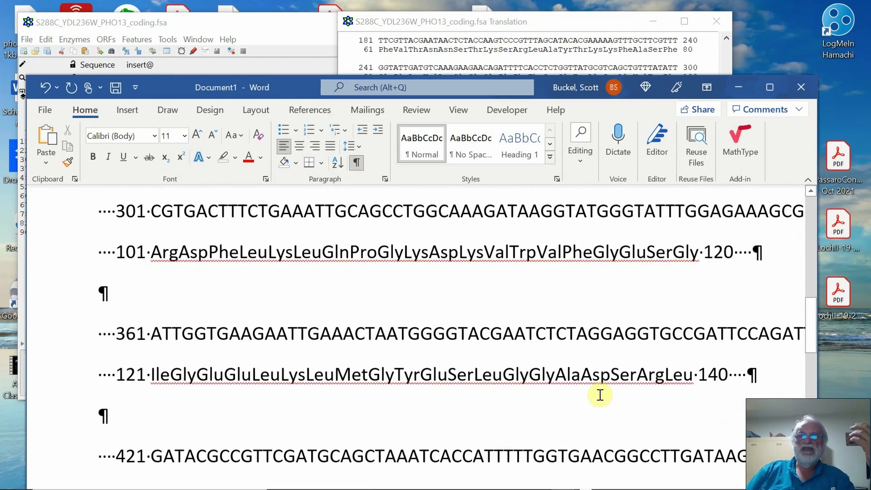
scroll(600, 394, "up", 15)
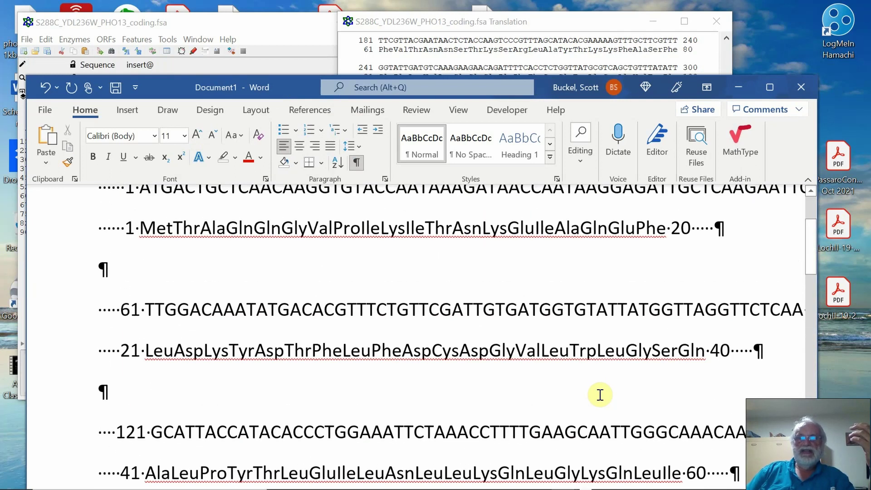
scroll(600, 395, "up", 1)
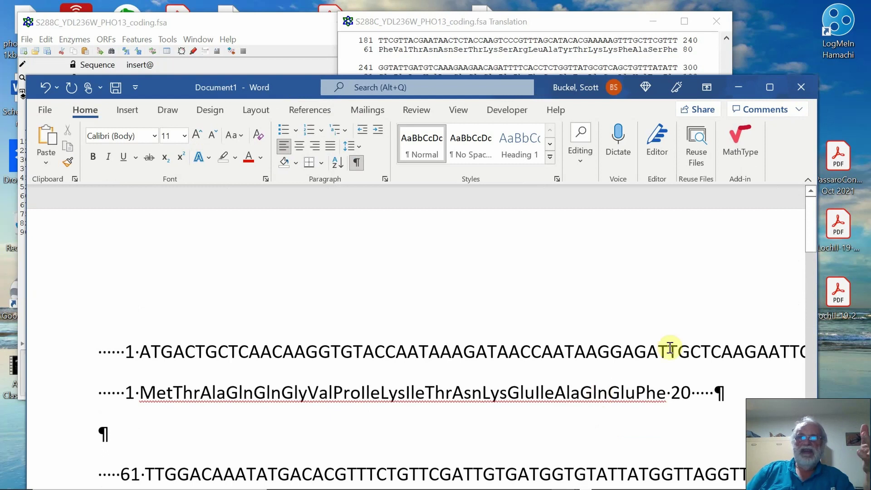
Step: Bring Word back in front, shift it up and right, and set the cursor at the first DNA line
left_click(538, 21)
key("ctrl+a")
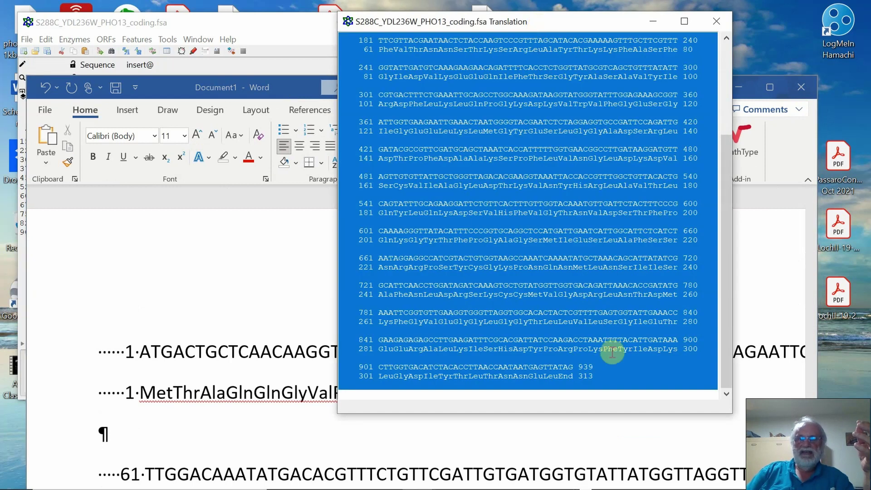
left_click(607, 374)
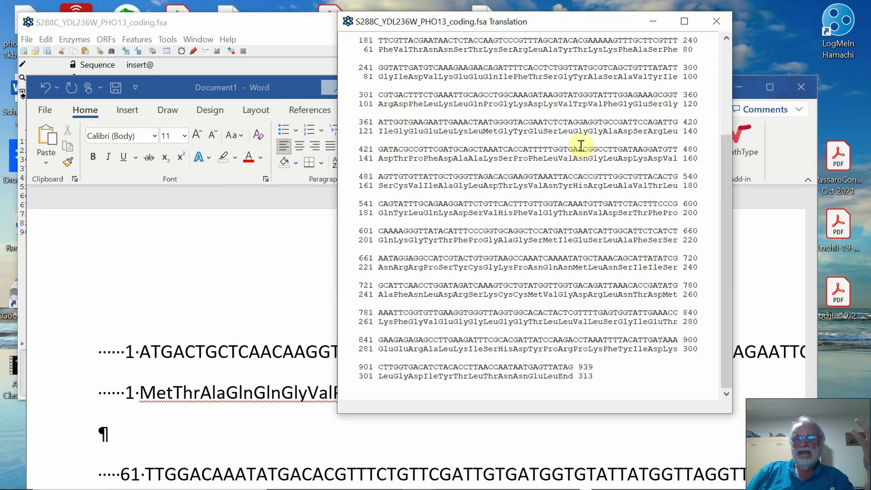
left_click(274, 208)
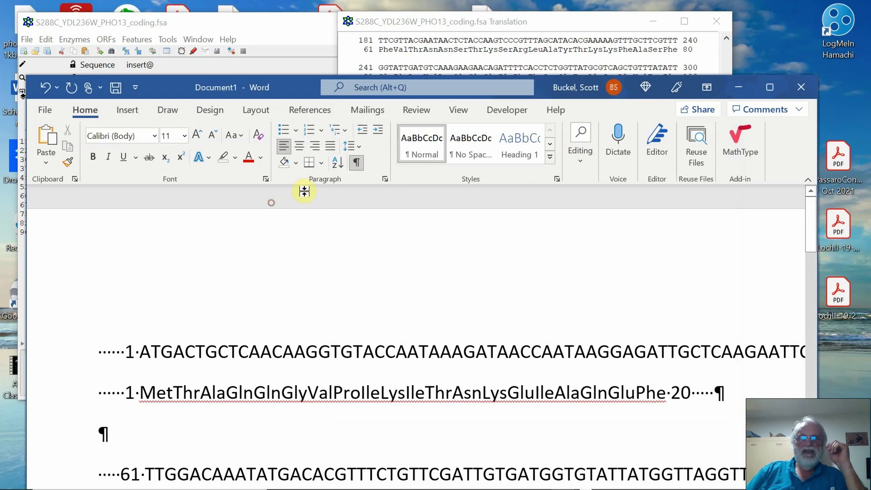
left_click_drag(550, 85, 565, 19)
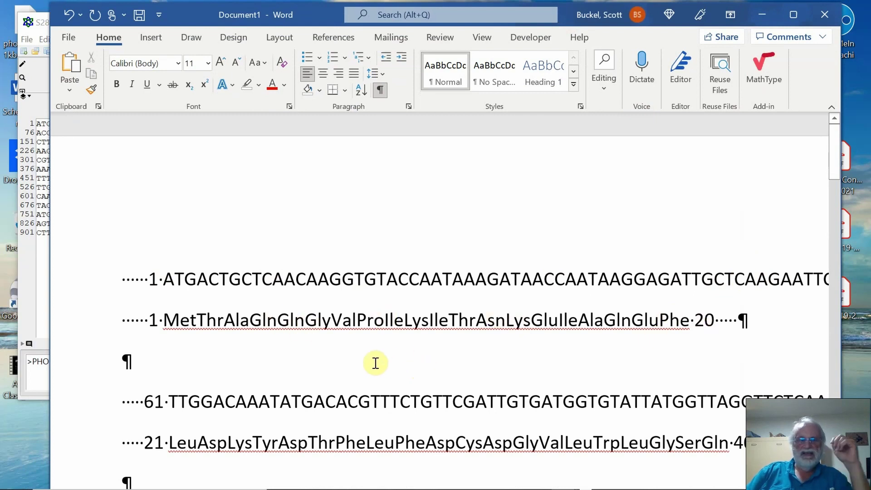
left_click(121, 278)
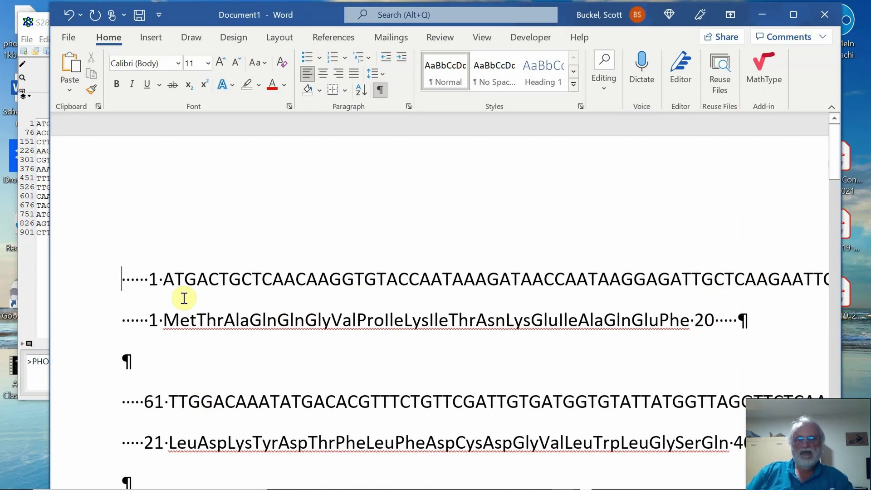
Step: Set all the document text in Courier New 11 so codons and amino acids align
key("ctrl+a")
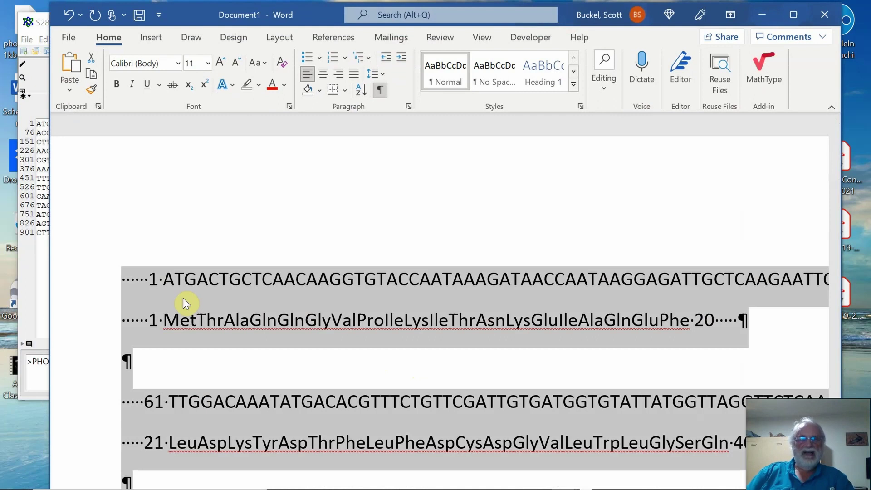
left_click(178, 64)
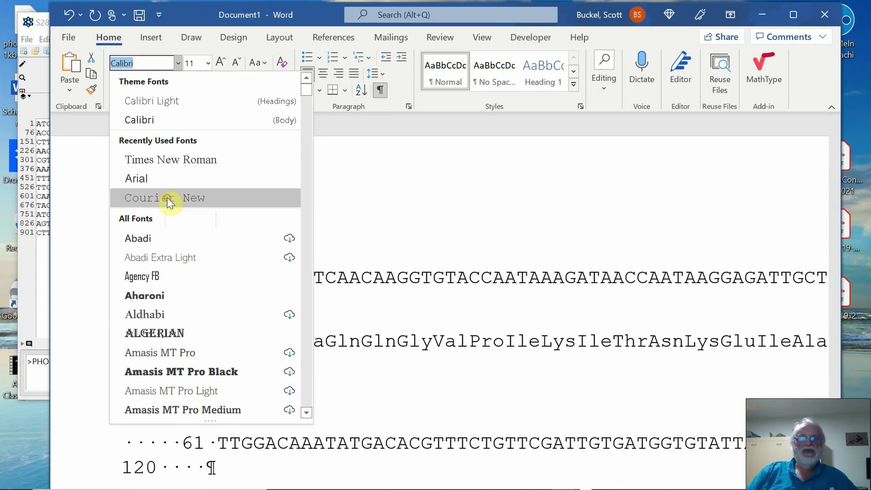
key("Escape")
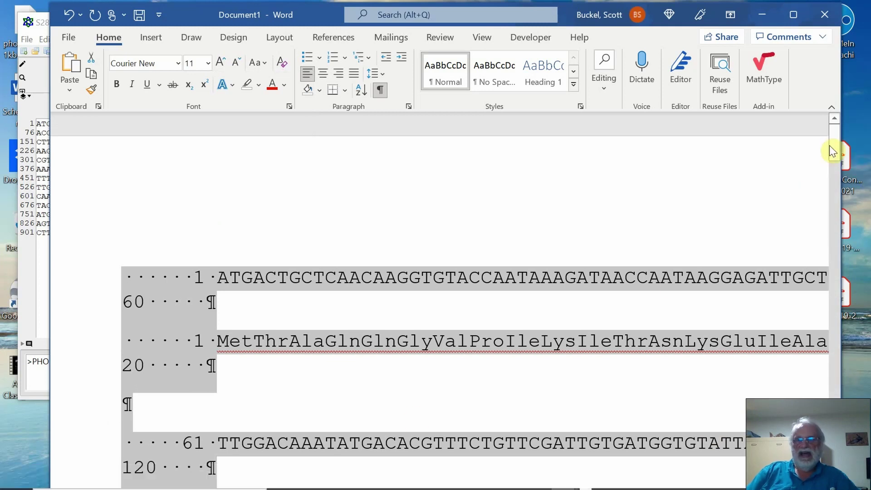
left_click_drag(830, 145, 777, 158)
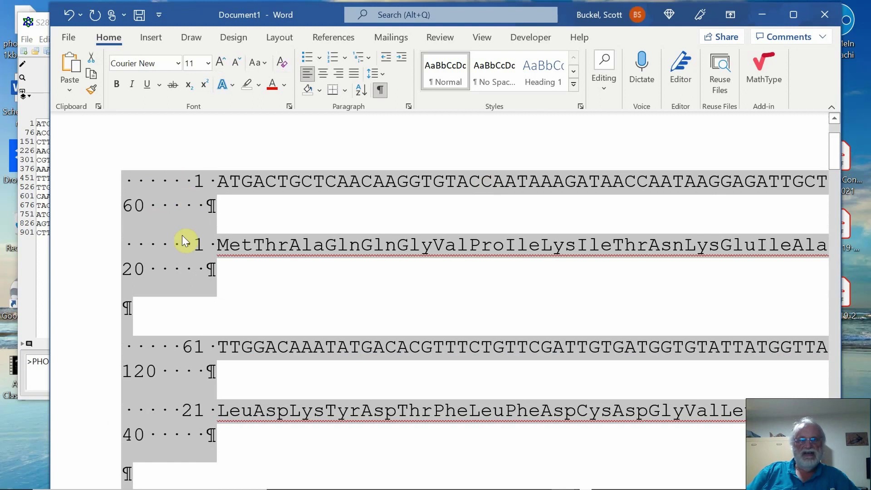
Step: Trim leading spaces from the first DNA, first protein and 61 lines, then pad their numbers to align
left_click(179, 180)
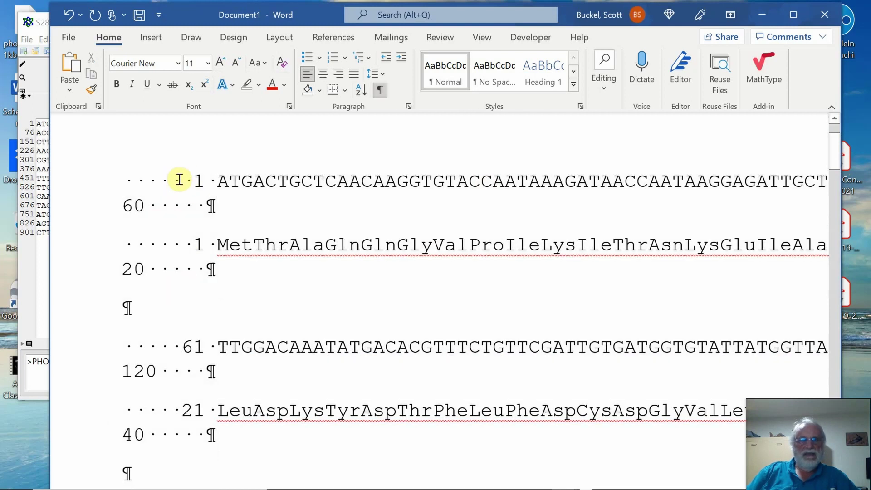
left_click_drag(179, 180, 121, 180)
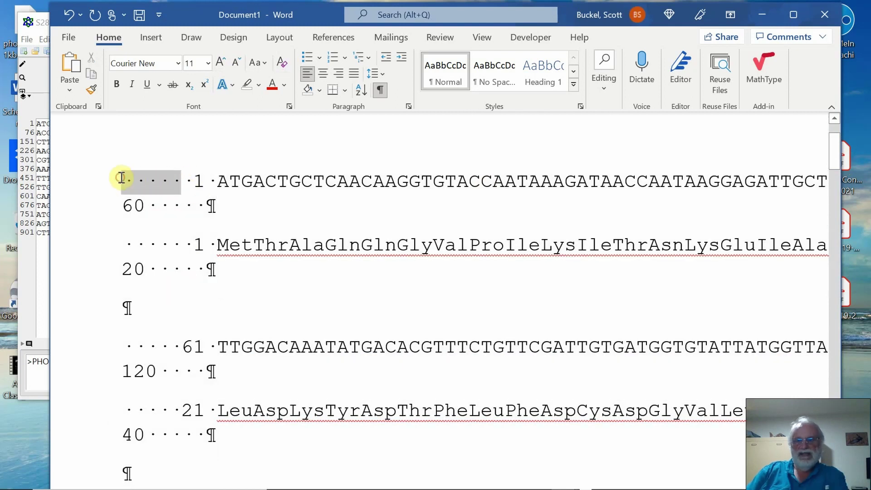
key("Delete")
key("Delete")
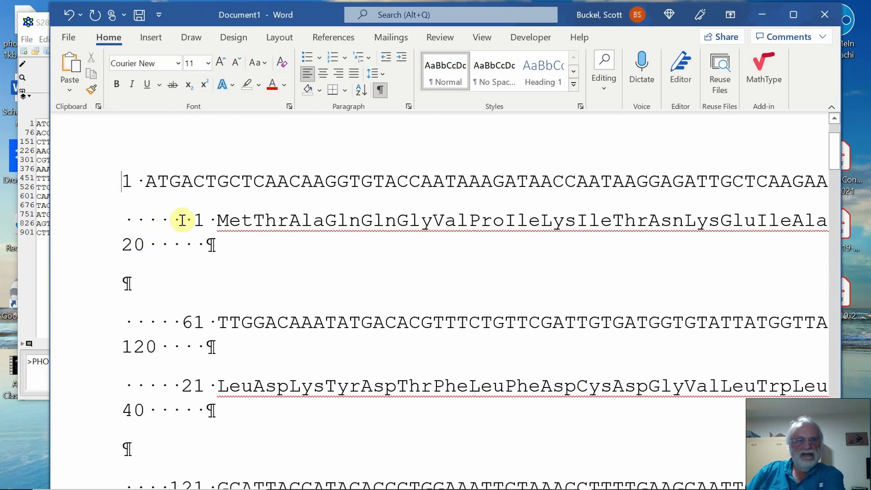
left_click_drag(182, 220, 117, 214)
key("Delete")
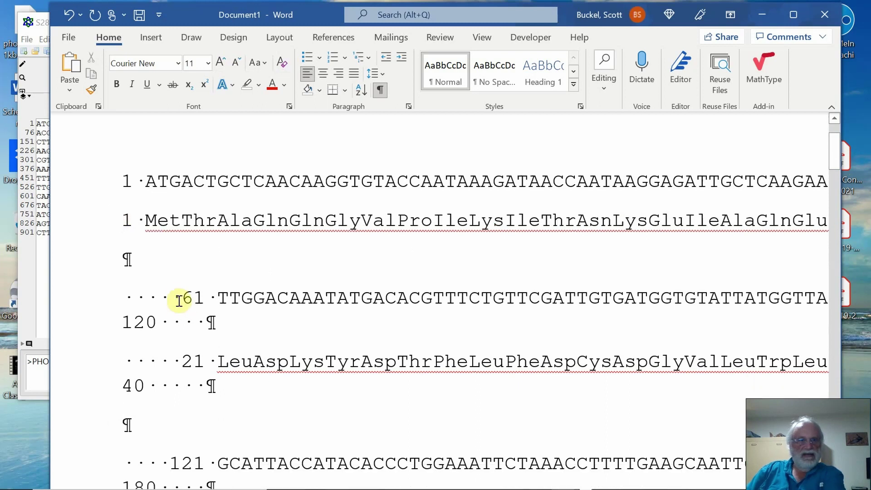
left_click_drag(171, 298, 128, 294)
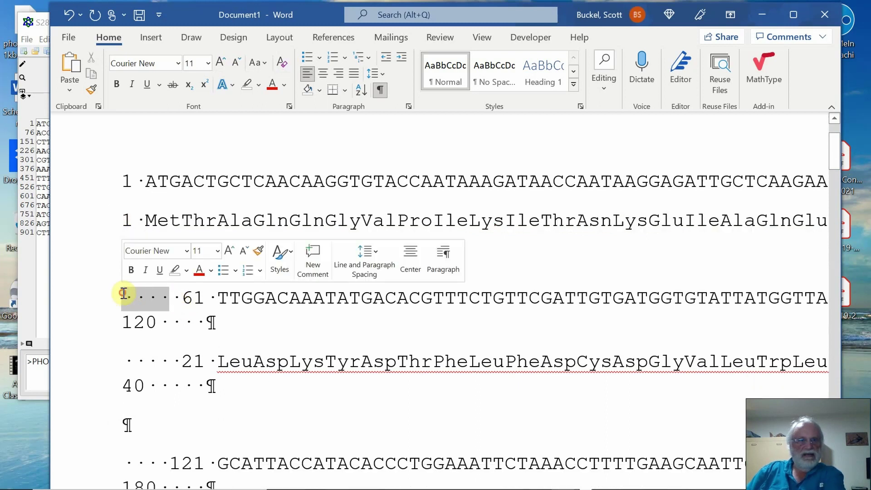
key("Delete")
key("Delete")
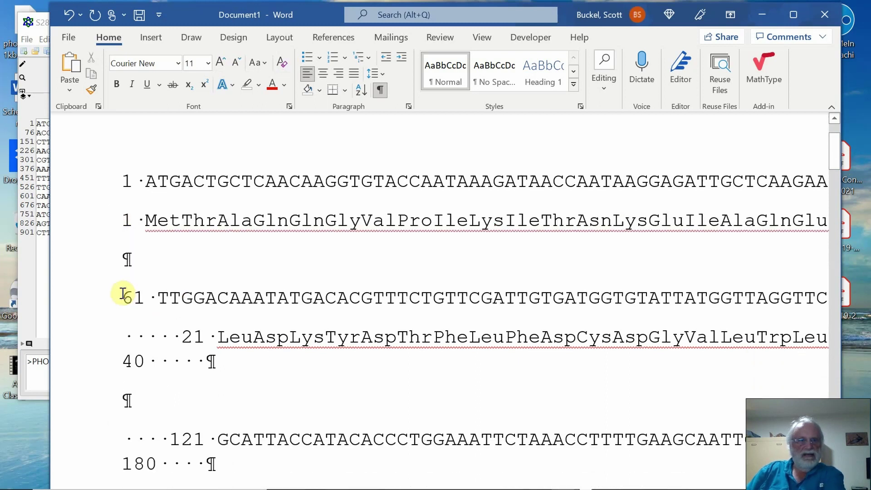
left_click(121, 221)
left_click(122, 182)
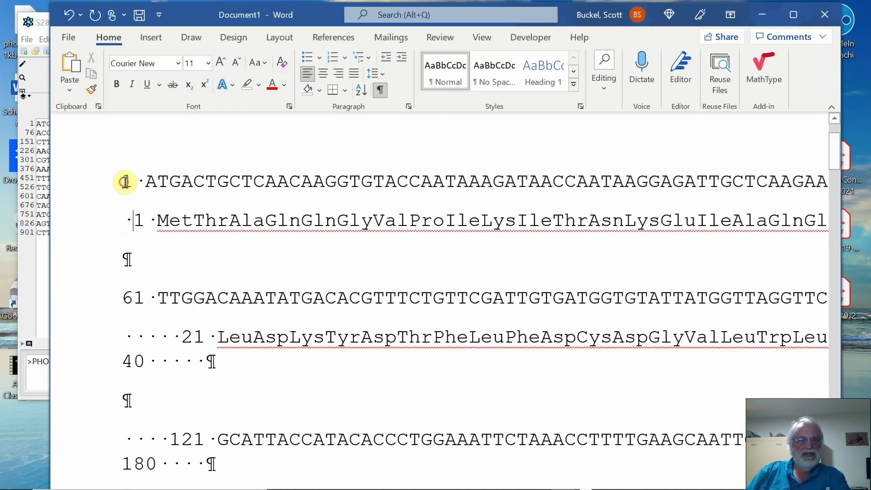
left_click(123, 181)
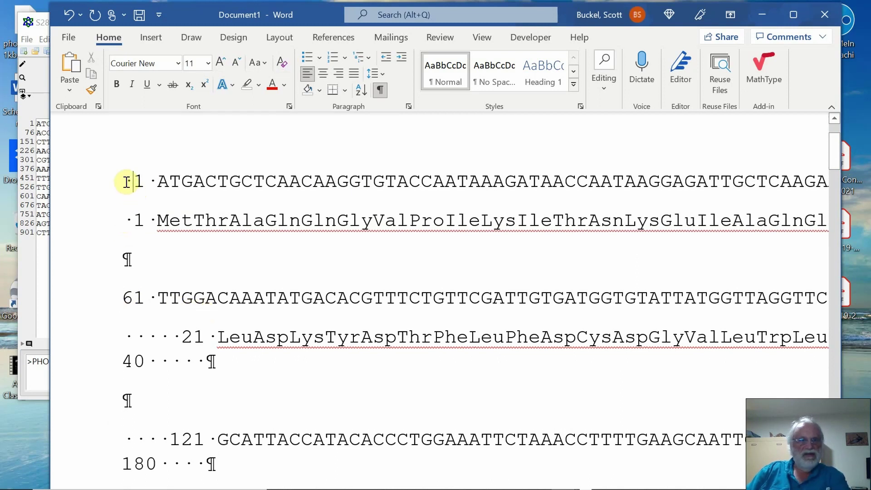
left_click(127, 221)
left_click(120, 297)
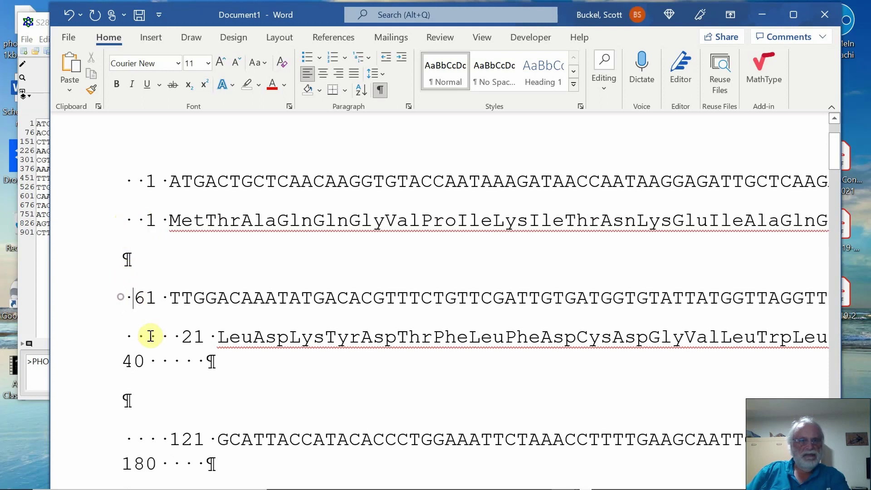
left_click(122, 362)
Step: Delete the leading spaces from the 21, 121, 41, 181 and 61 PheVal lines
left_click_drag(160, 336, 107, 337)
key("Delete")
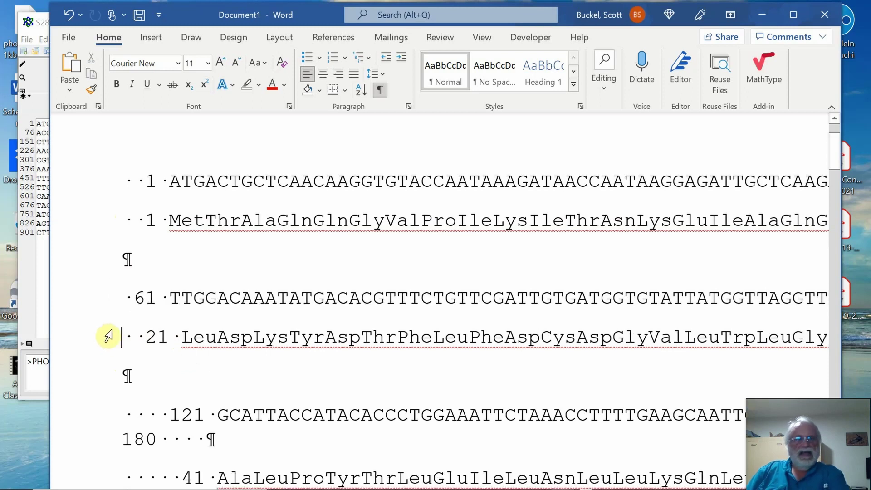
key("Delete")
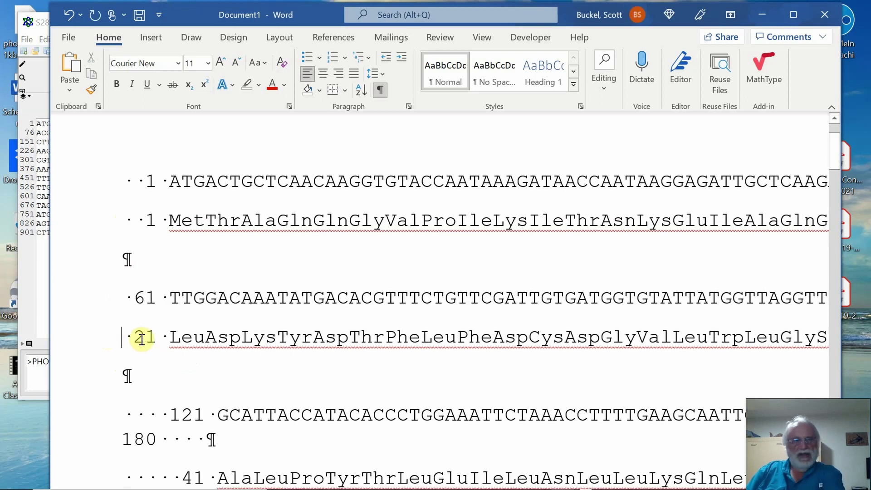
scroll(272, 386, "down", 3)
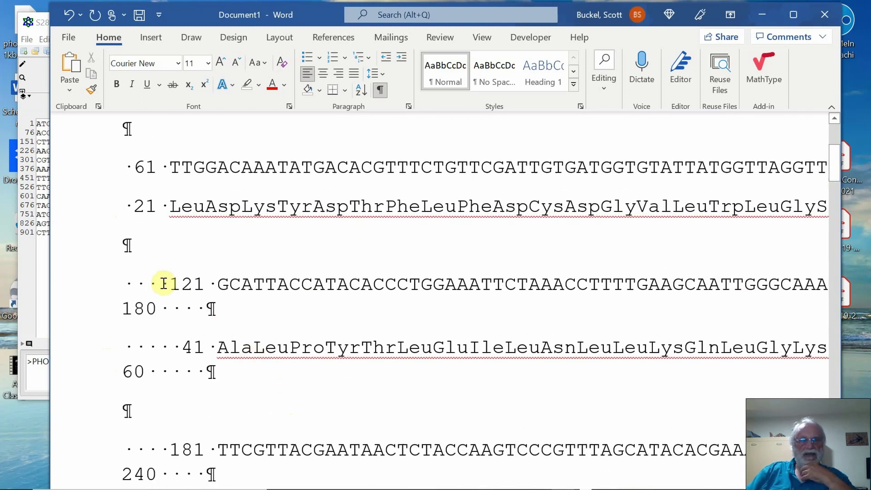
left_click_drag(159, 284, 127, 287)
key("Delete")
key("Delete")
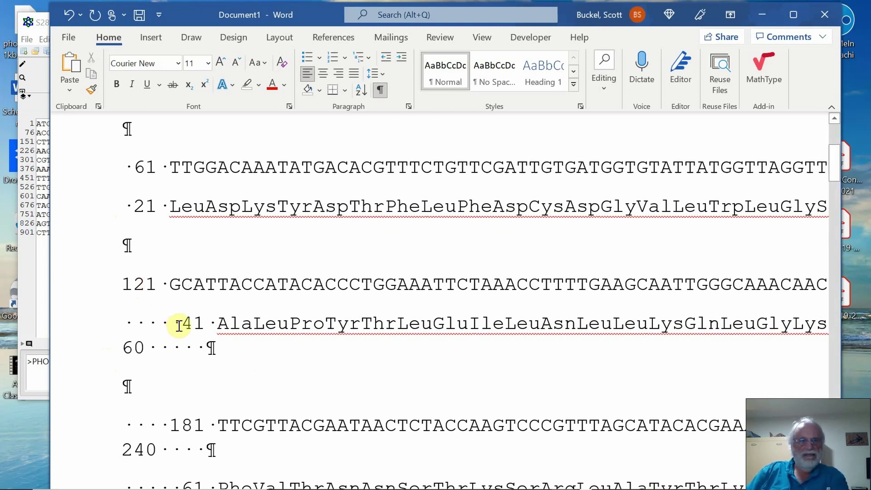
left_click_drag(171, 323, 127, 316)
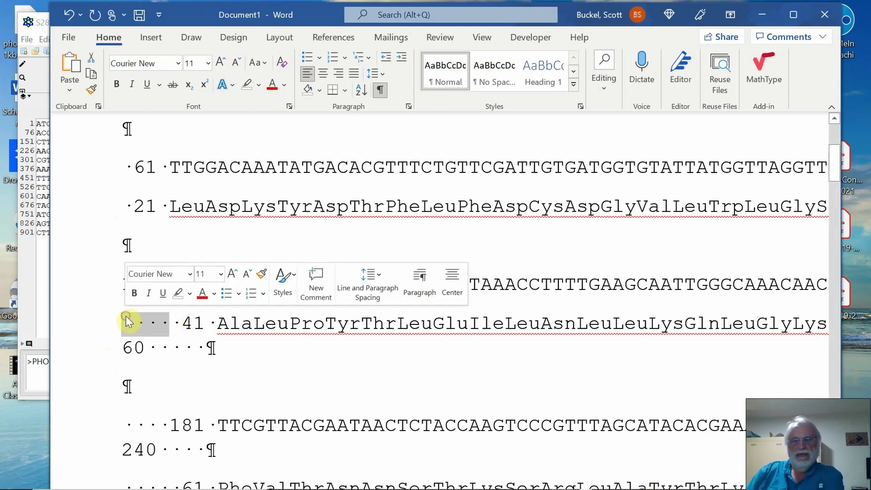
key("Delete")
key("Delete")
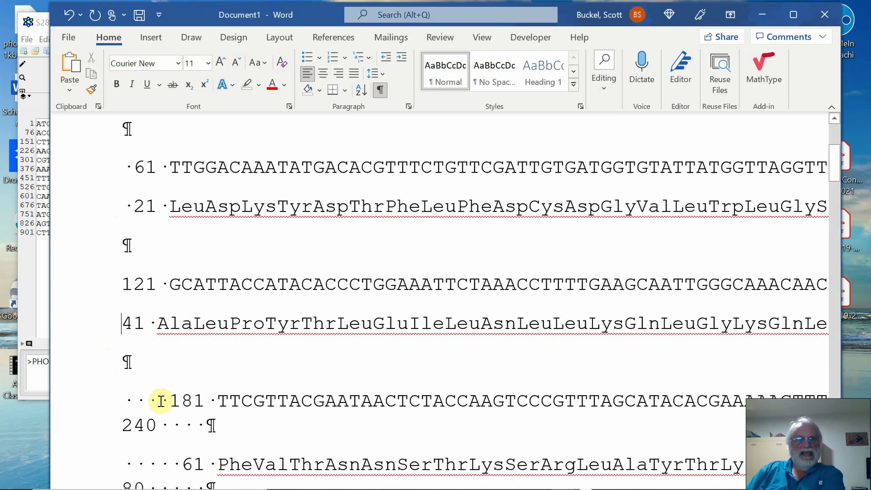
left_click_drag(167, 398, 113, 396)
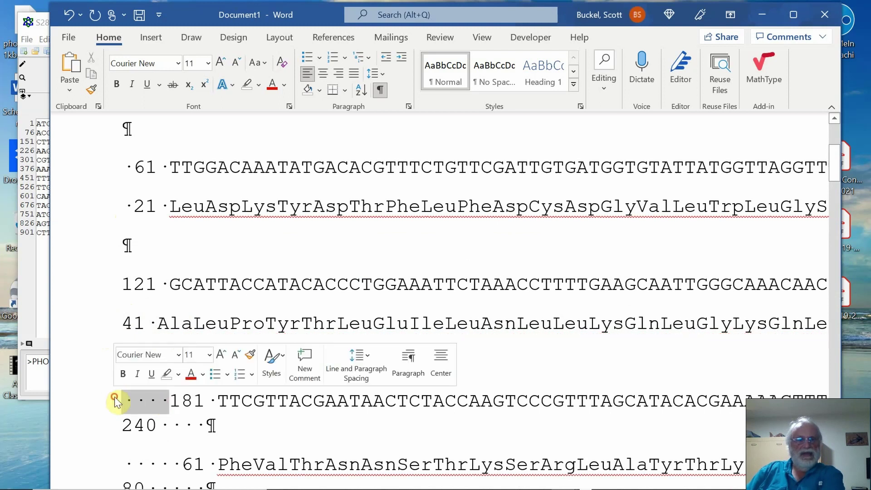
key("Delete")
left_click_drag(169, 441, 101, 438)
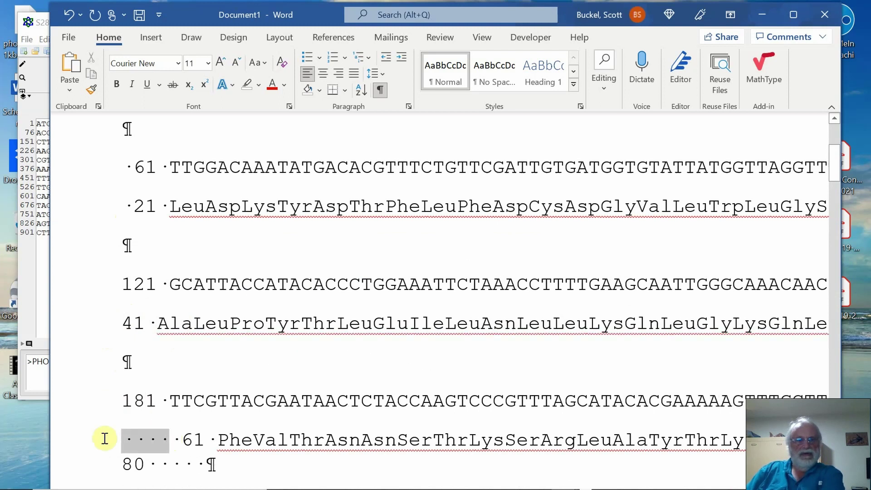
key("Delete")
key("Delete")
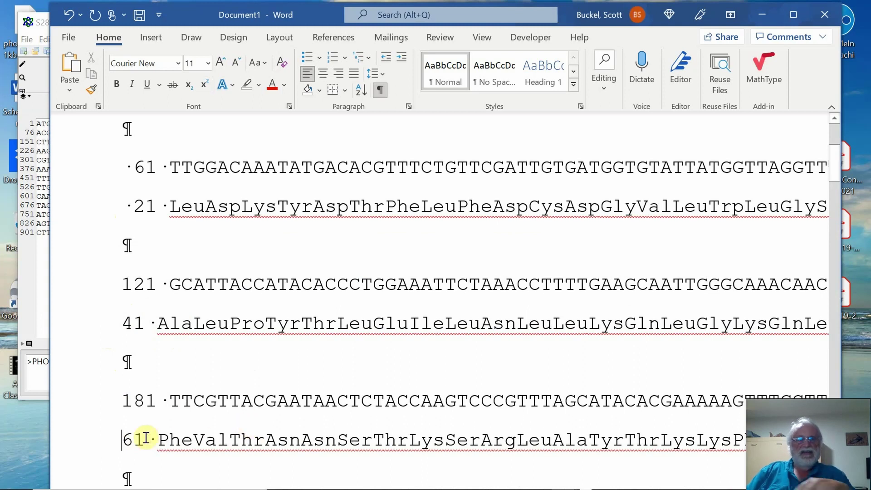
left_click(128, 439)
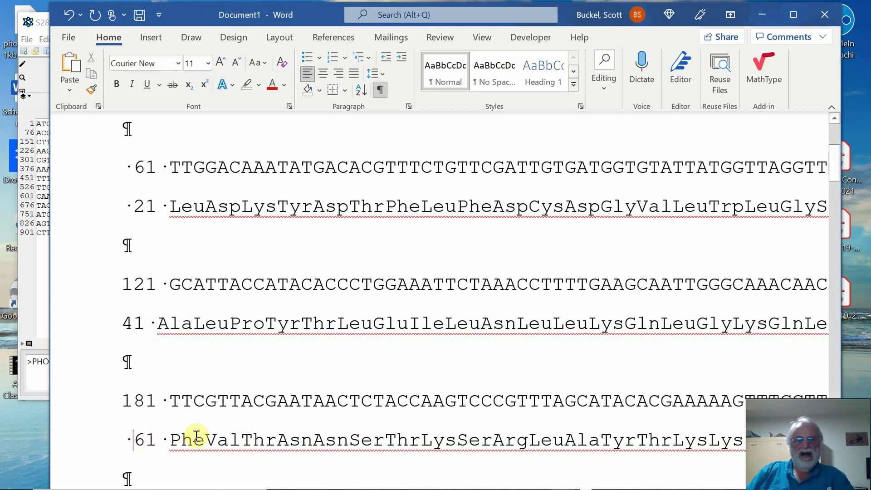
scroll(319, 388, "up", 5)
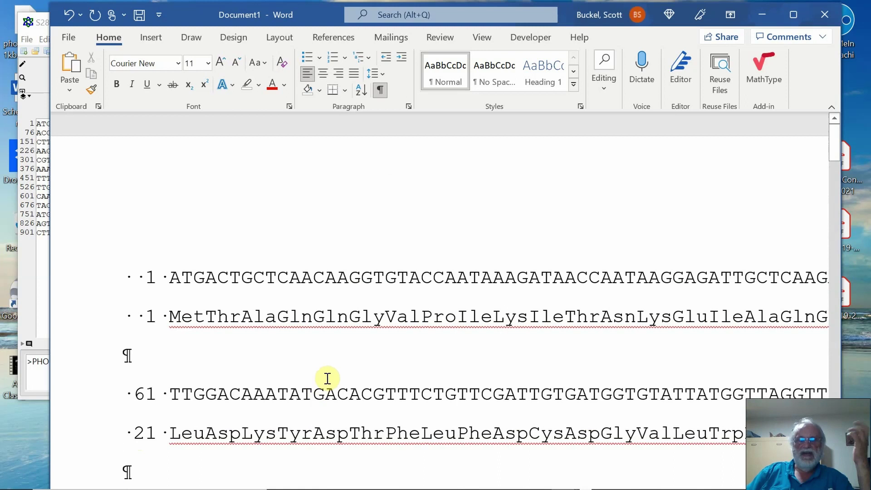
scroll(359, 340, "down", 3)
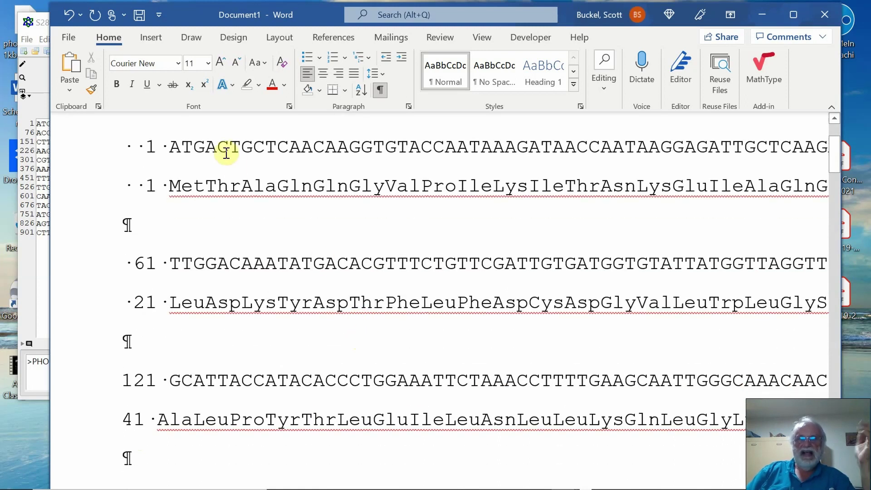